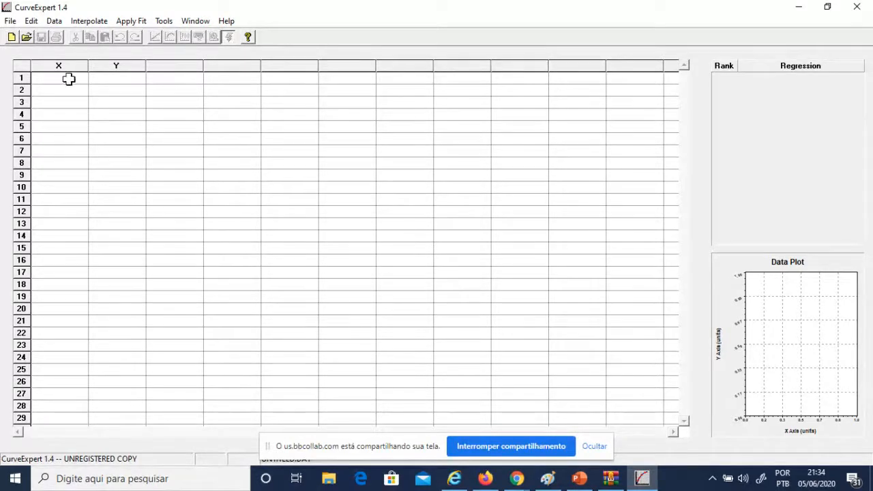
- Enter the first two data points in rows 1 and 2: X 56, Y 147 and X 42, Y 125
{"action": "left_click", "coordinate": [68, 77]}
{"action": "type", "text": "56"}
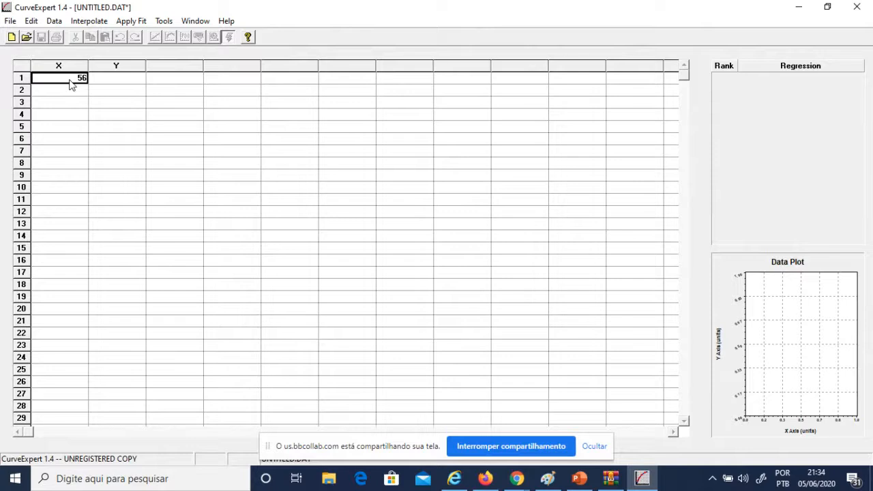
{"action": "left_click", "coordinate": [106, 78]}
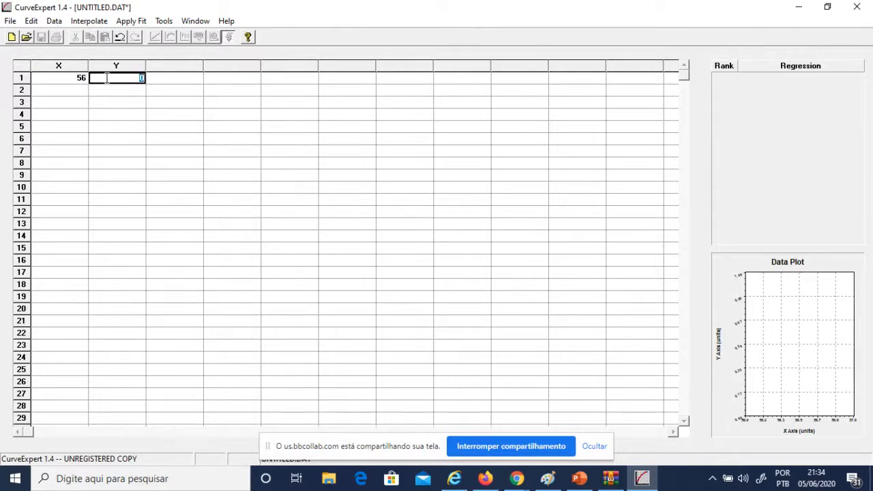
{"action": "type", "text": "147"}
{"action": "key", "text": "Return"}
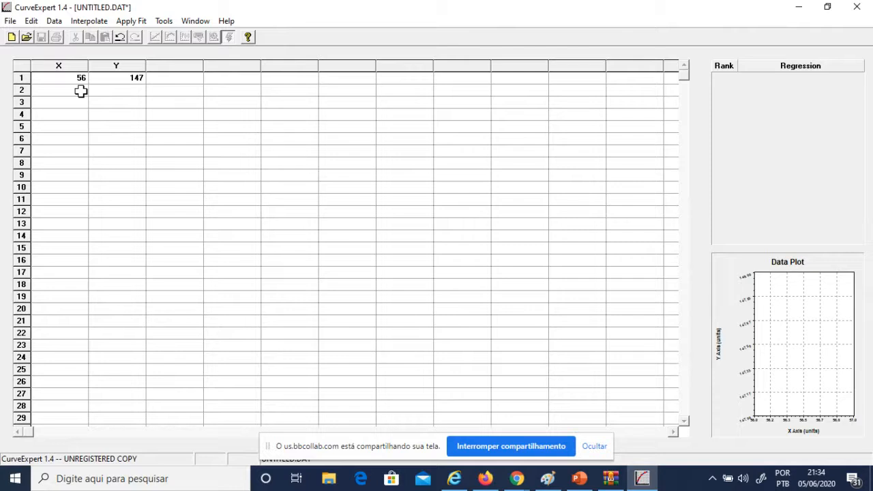
{"action": "left_click", "coordinate": [81, 90]}
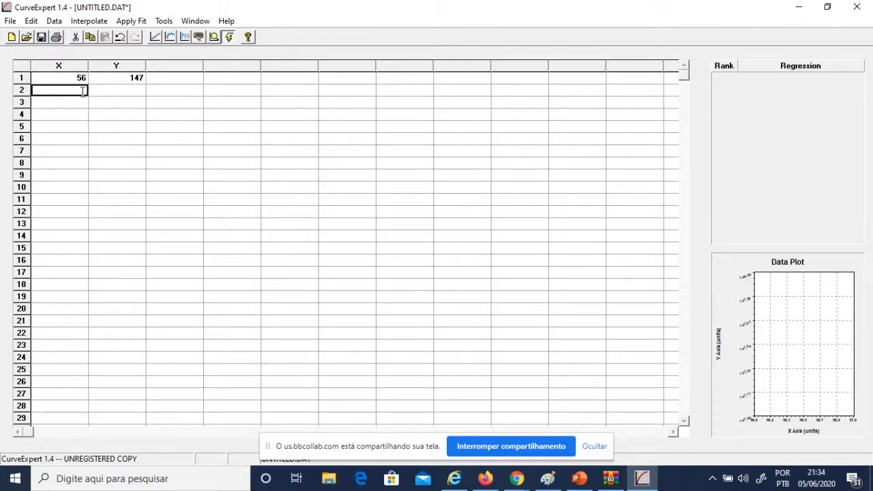
{"action": "type", "text": "42"}
{"action": "left_click", "coordinate": [119, 91]}
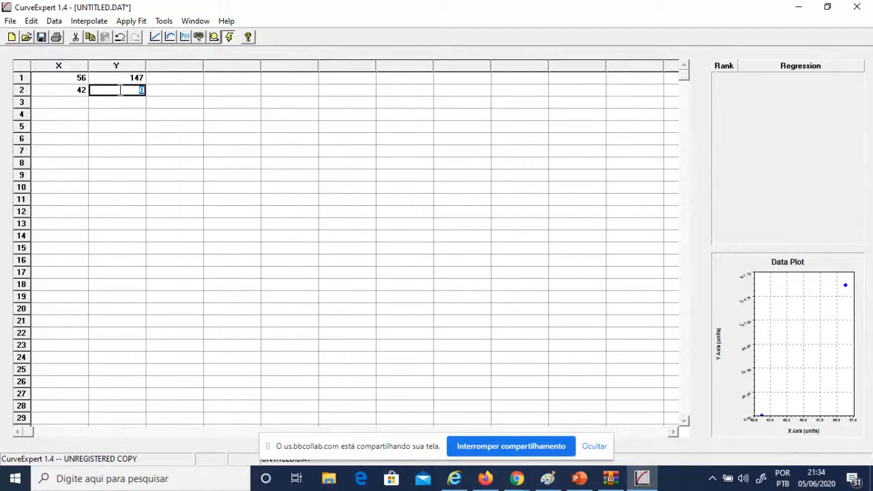
{"action": "type", "text": "125"}
- Fill rows 3 and 4 with the data points X 72, Y 160 and X 36, Y 118
{"action": "left_click", "coordinate": [80, 102]}
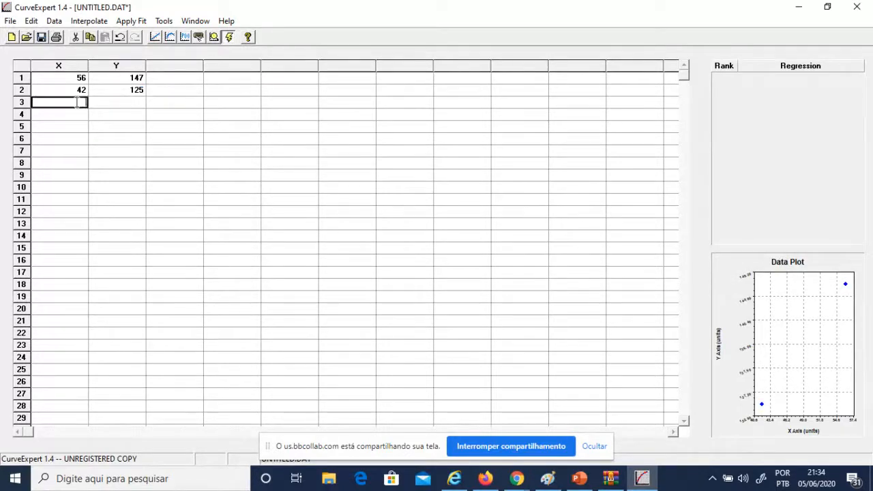
{"action": "type", "text": "72"}
{"action": "left_click", "coordinate": [120, 102]}
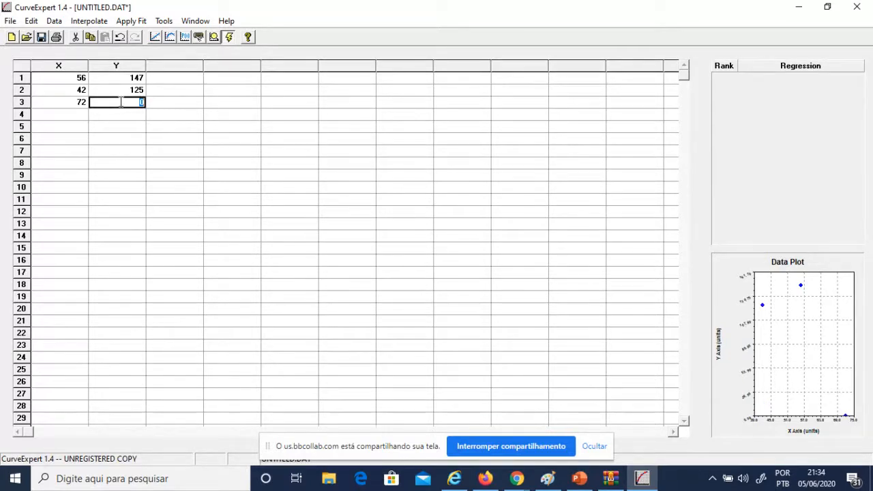
{"action": "type", "text": "1"}
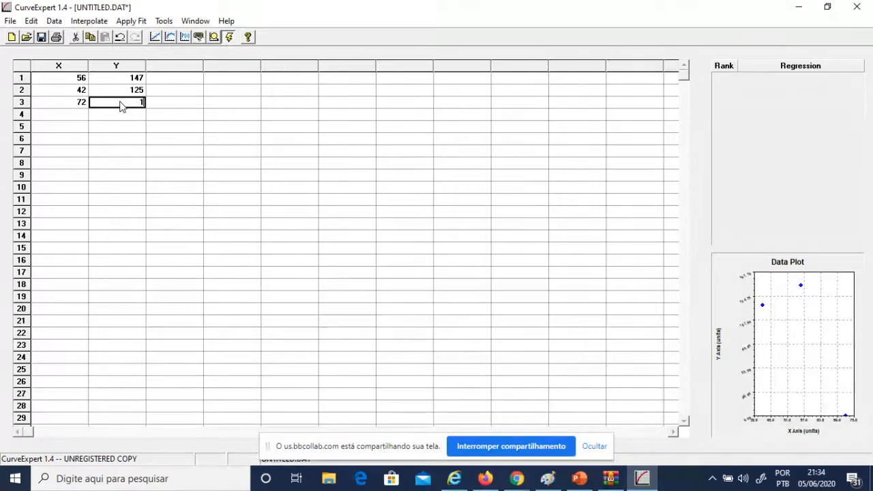
{"action": "type", "text": "60"}
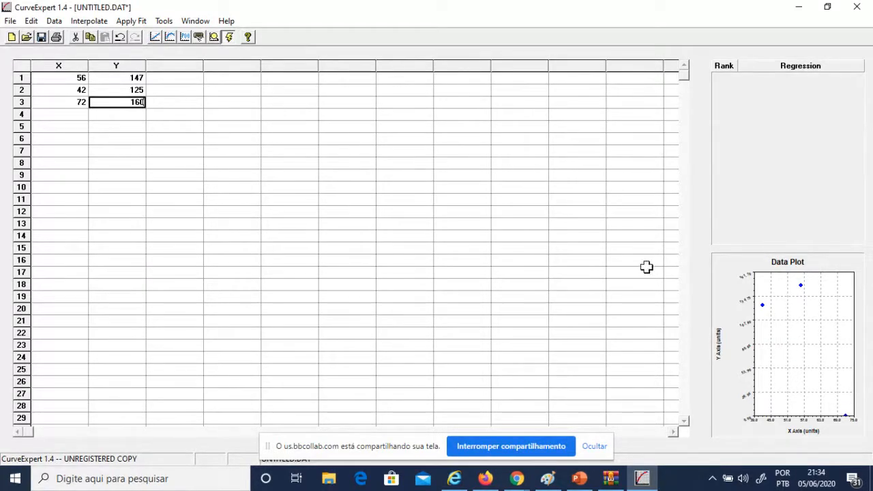
{"action": "left_click", "coordinate": [69, 119]}
{"action": "left_click", "coordinate": [75, 113]}
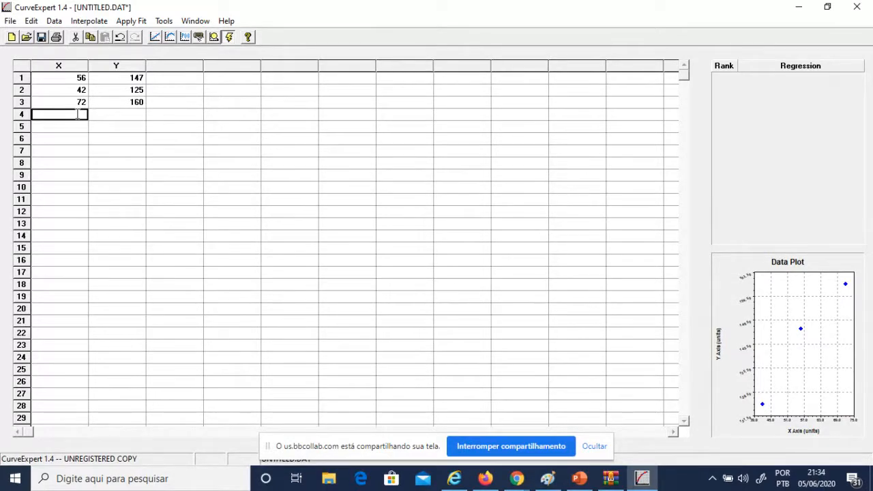
{"action": "type", "text": "36"}
{"action": "left_click", "coordinate": [129, 115]}
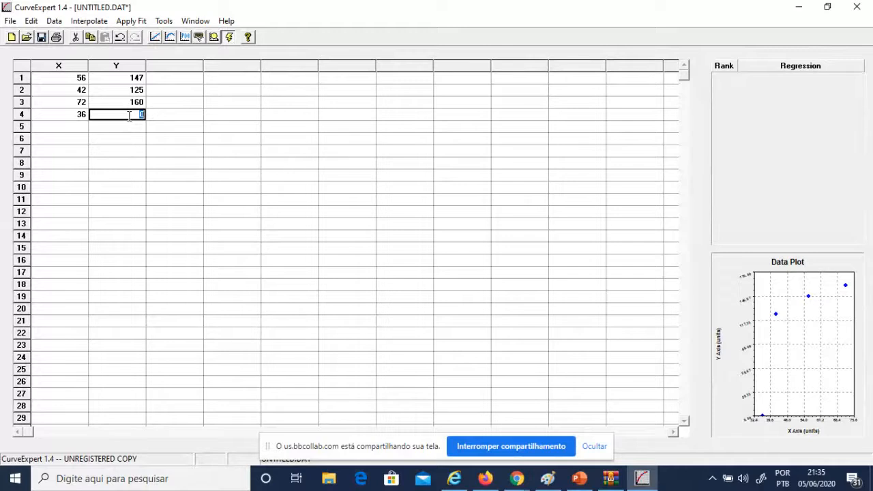
{"action": "type", "text": "118"}
- Fill rows 5 and 6 with the data points X 63, Y 149 and X 47, Y 128
{"action": "left_click", "coordinate": [76, 127]}
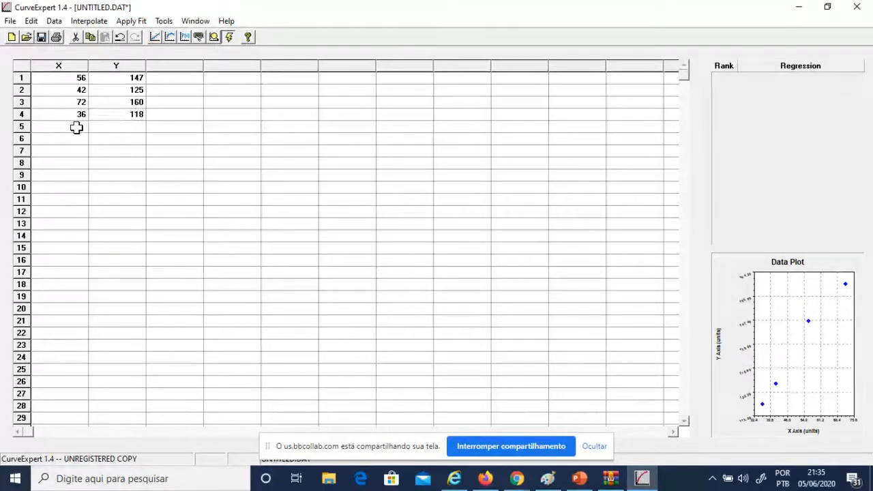
{"action": "left_click", "coordinate": [76, 128]}
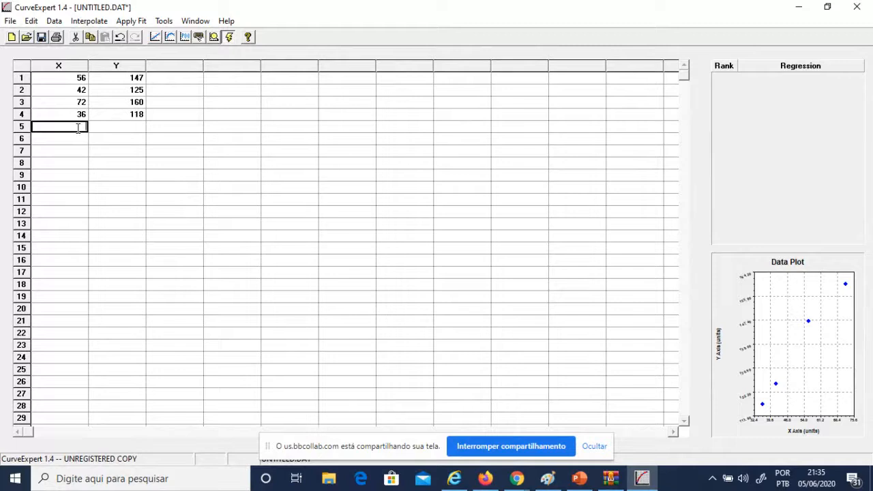
{"action": "type", "text": "63"}
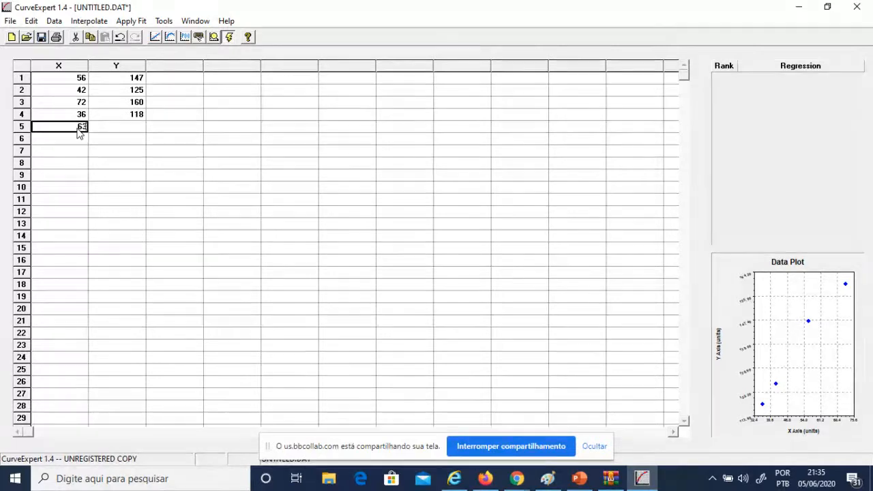
{"action": "left_click", "coordinate": [135, 128]}
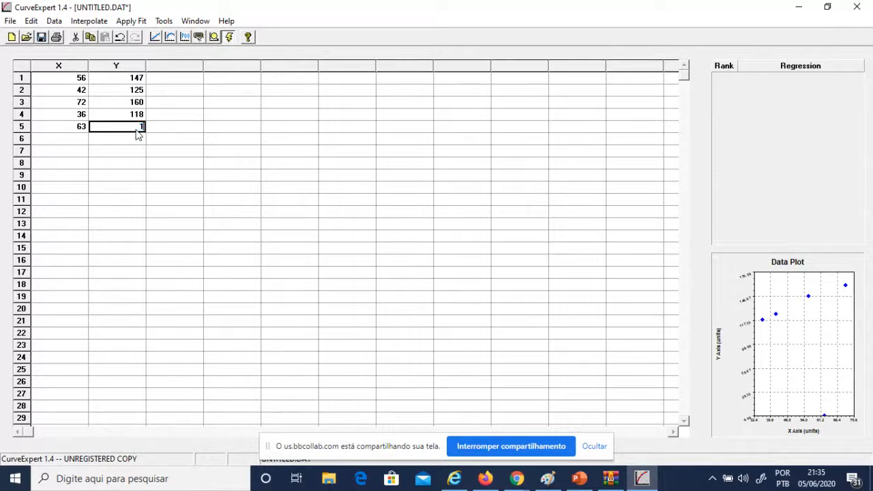
{"action": "type", "text": "149"}
{"action": "key", "text": "Return"}
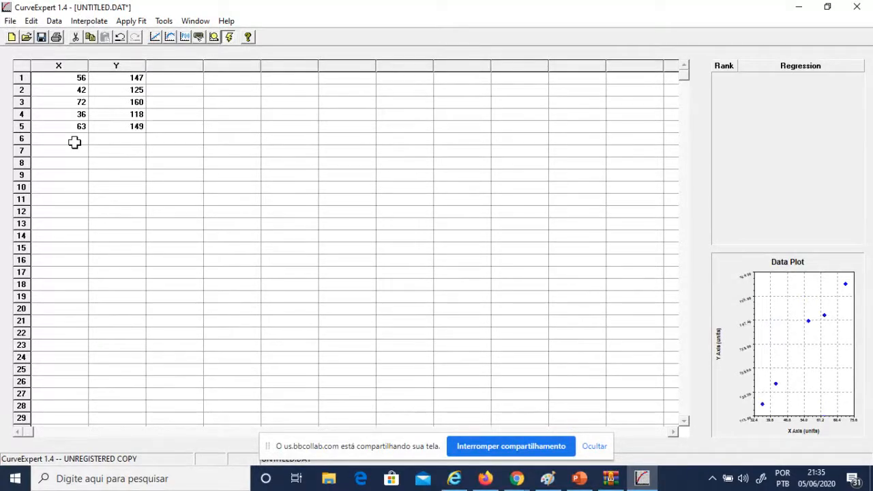
{"action": "left_click", "coordinate": [74, 142]}
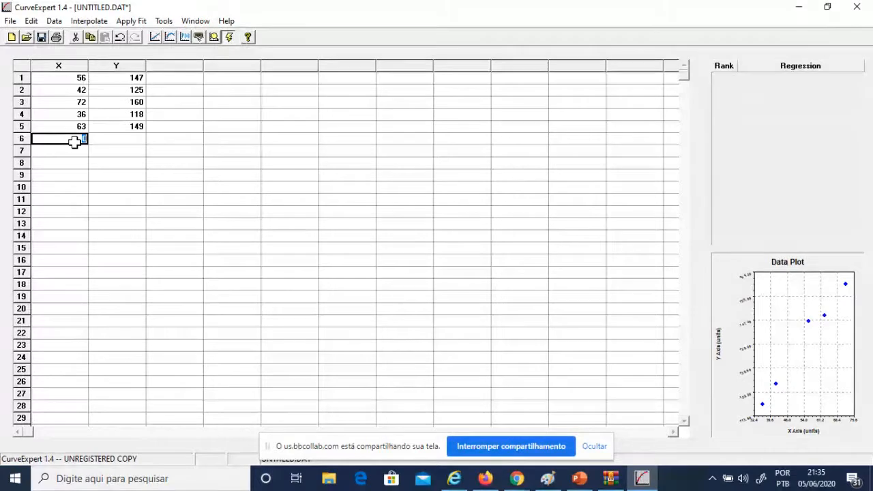
{"action": "type", "text": "4"}
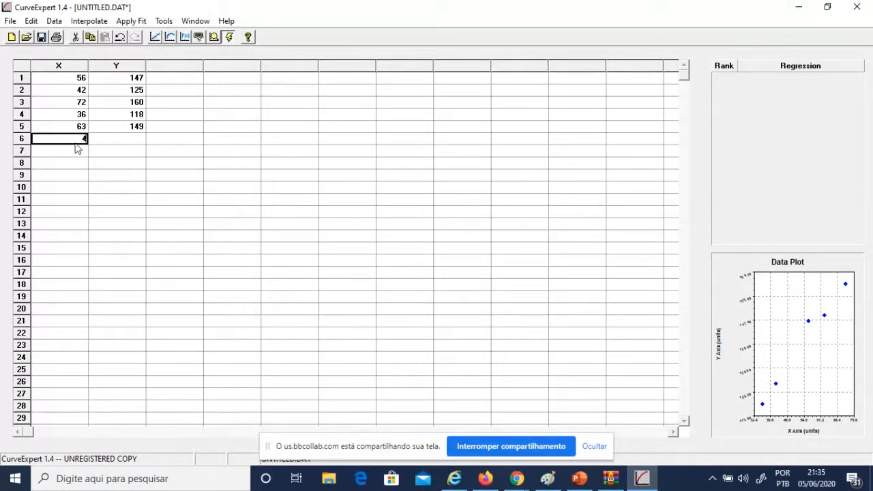
{"action": "type", "text": "7"}
{"action": "left_click", "coordinate": [126, 141]}
{"action": "type", "text": "1"}
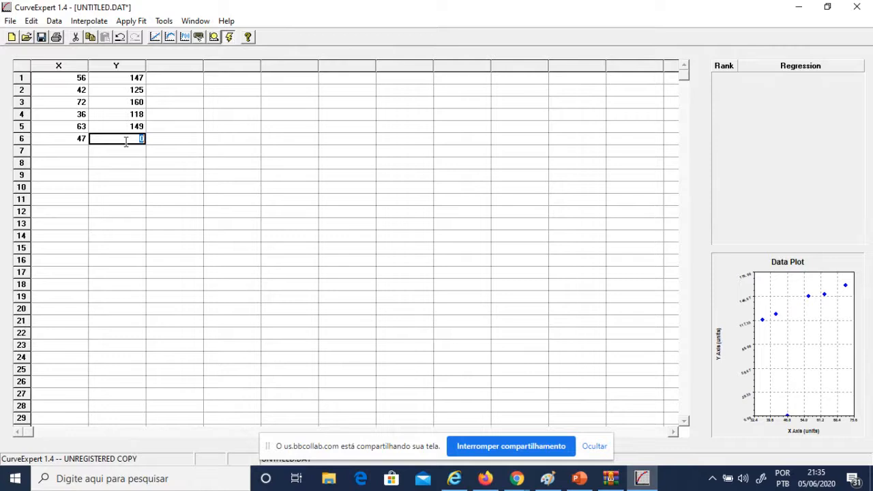
{"action": "type", "text": "28"}
{"action": "key", "text": "Return"}
- Fill rows 7 and 8 with the data points X 55, Y 150 and X 49, Y 145
{"action": "left_click", "coordinate": [76, 151]}
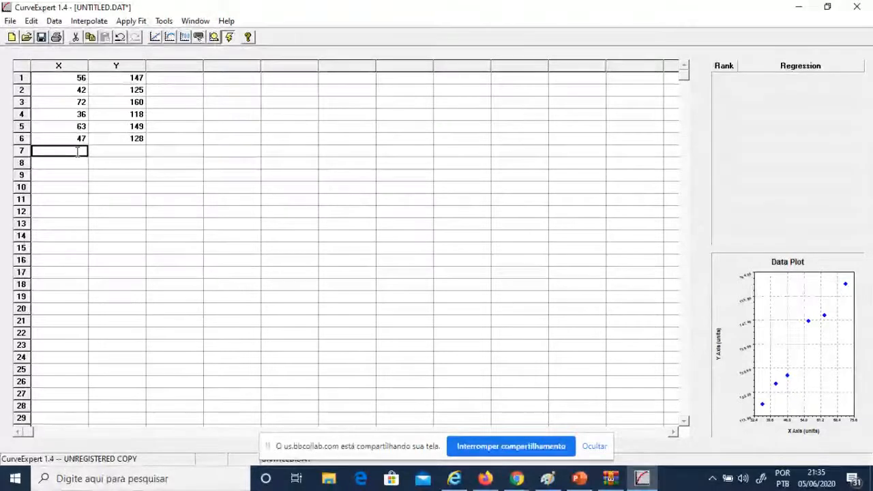
{"action": "type", "text": "55"}
{"action": "left_click", "coordinate": [132, 150]}
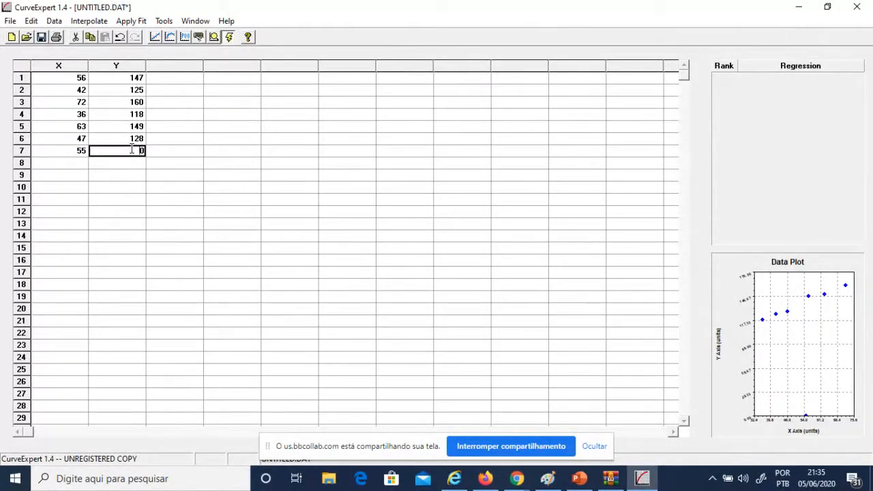
{"action": "type", "text": "10"}
{"action": "type", "text": "5"}
{"action": "left_click", "coordinate": [74, 167]}
{"action": "left_click", "coordinate": [74, 167]}
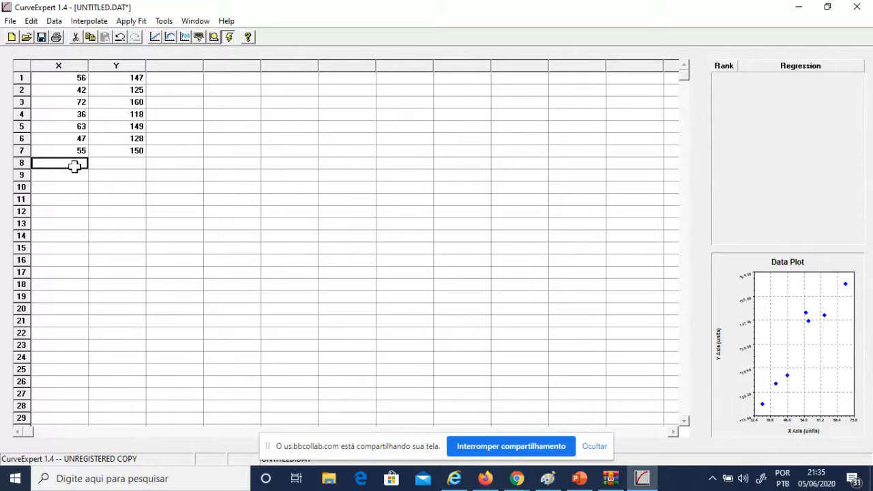
{"action": "type", "text": "49"}
{"action": "left_click", "coordinate": [122, 162]}
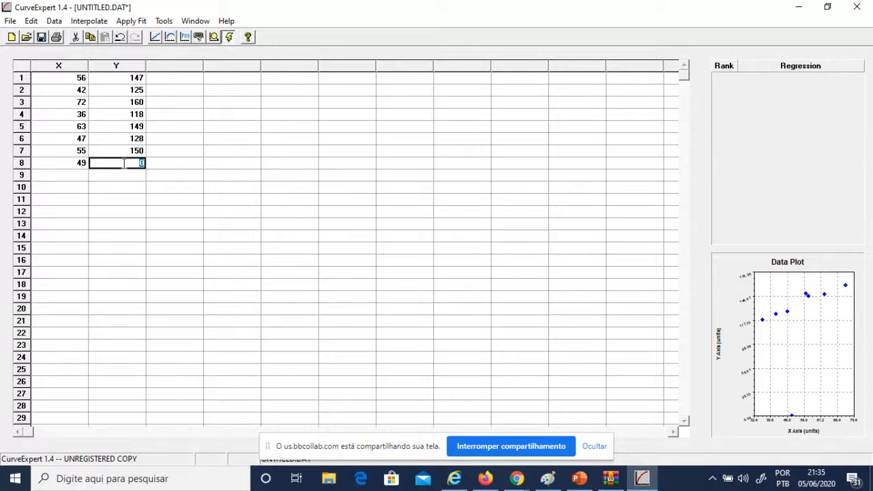
{"action": "type", "text": "145"}
- Fill rows 9 and 10 with the data points X 38, Y 115 and X 42, Y 140
{"action": "left_click", "coordinate": [78, 178]}
{"action": "left_click", "coordinate": [78, 177]}
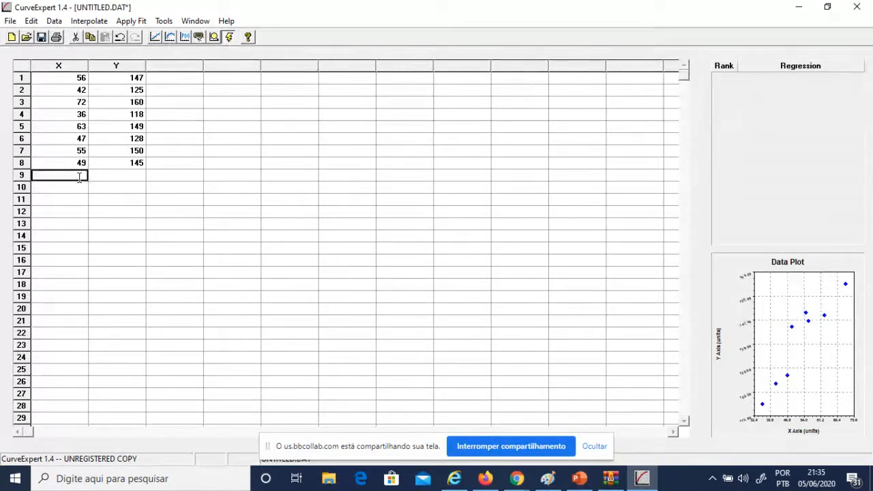
{"action": "type", "text": "38"}
{"action": "left_click", "coordinate": [134, 177]}
{"action": "left_click", "coordinate": [136, 177]}
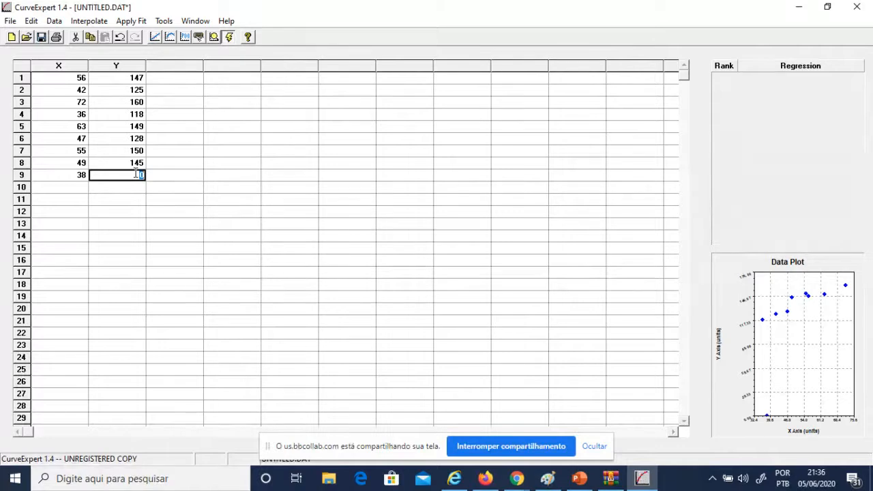
{"action": "type", "text": "115"}
{"action": "left_click", "coordinate": [78, 188]}
{"action": "left_click", "coordinate": [78, 188]}
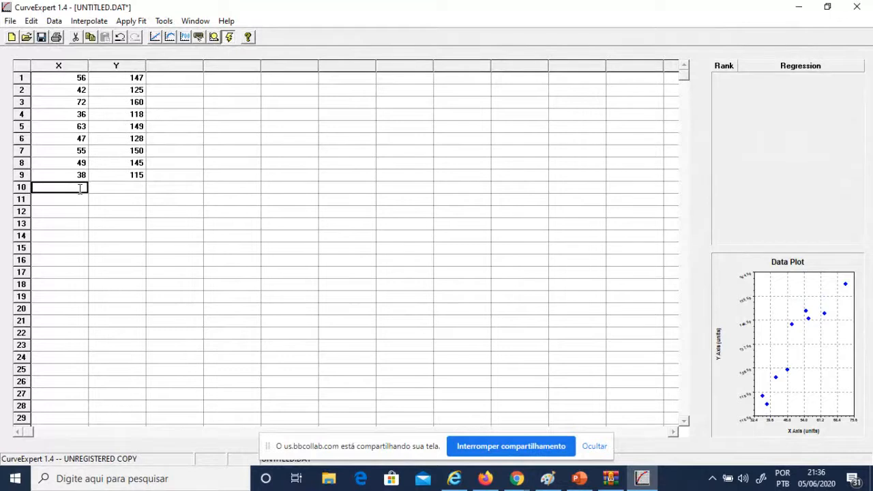
{"action": "type", "text": "42"}
{"action": "left_click", "coordinate": [127, 188]}
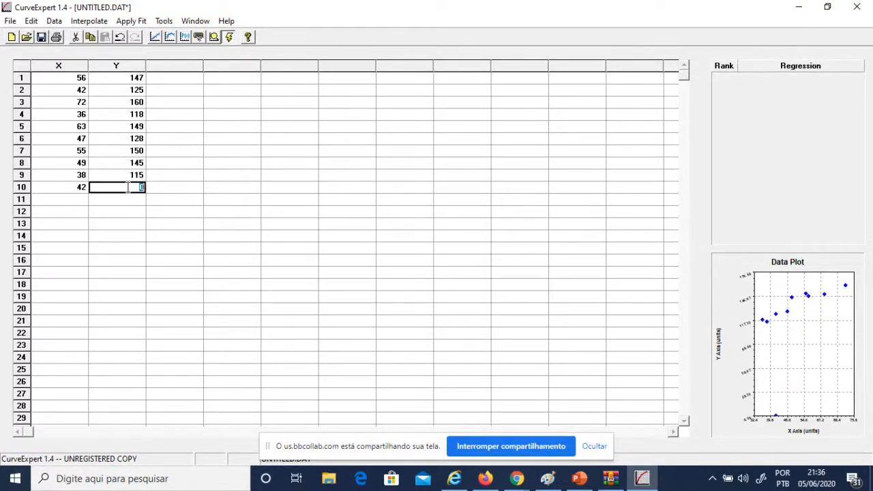
{"action": "type", "text": "149"}
{"action": "key", "text": "BackSpace"}
{"action": "type", "text": "0"}
- Fill rows 11 and 12 with the data points X 68, Y 152 and X 60, Y 155
{"action": "left_click", "coordinate": [72, 202]}
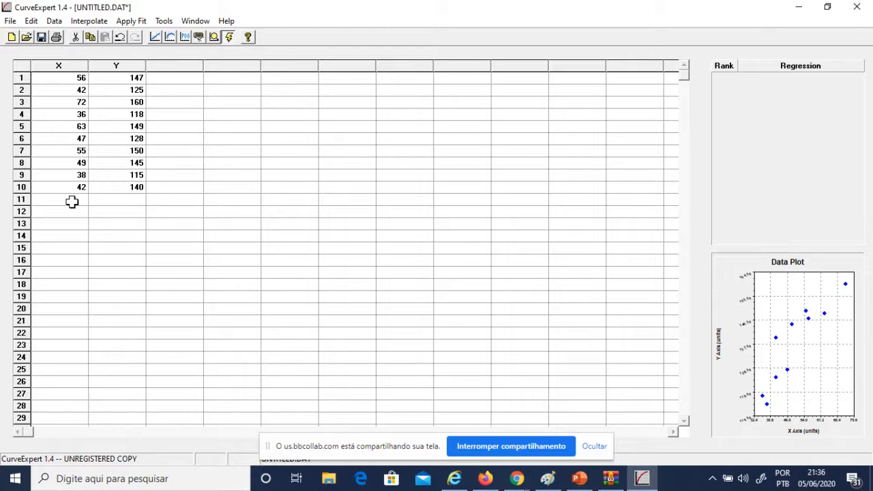
{"action": "left_click", "coordinate": [73, 202]}
{"action": "type", "text": "68"}
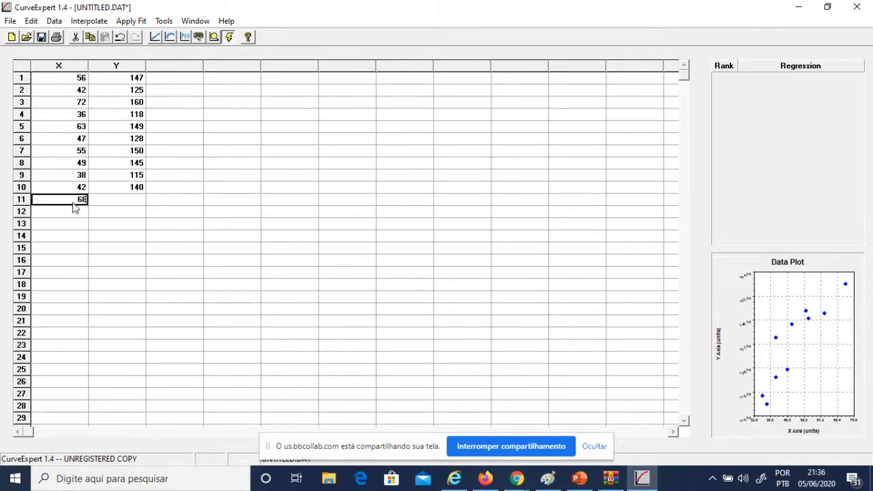
{"action": "left_click", "coordinate": [122, 200]}
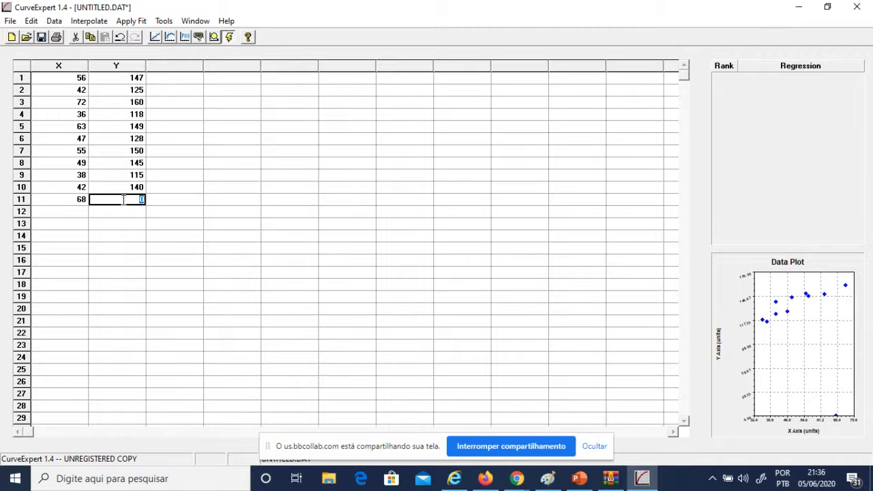
{"action": "type", "text": "152"}
{"action": "key", "text": "Return"}
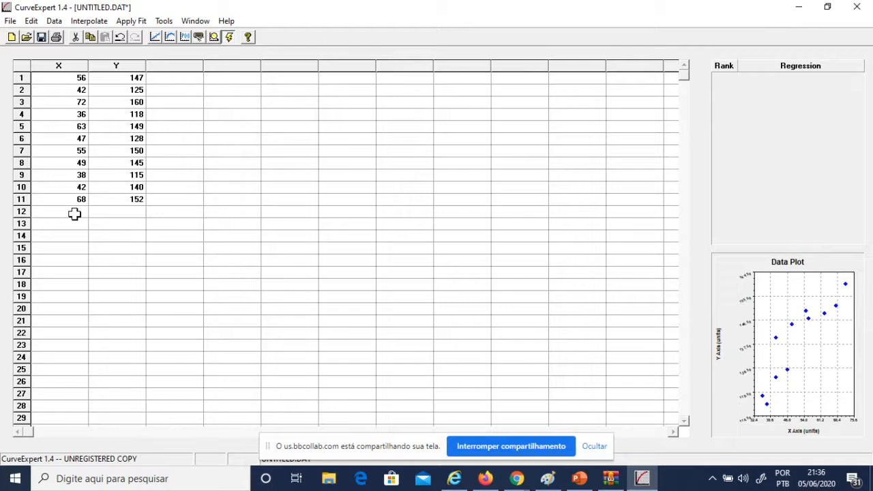
{"action": "left_click", "coordinate": [74, 214]}
{"action": "type", "text": "60"}
{"action": "left_click", "coordinate": [128, 213]}
{"action": "type", "text": "1"}
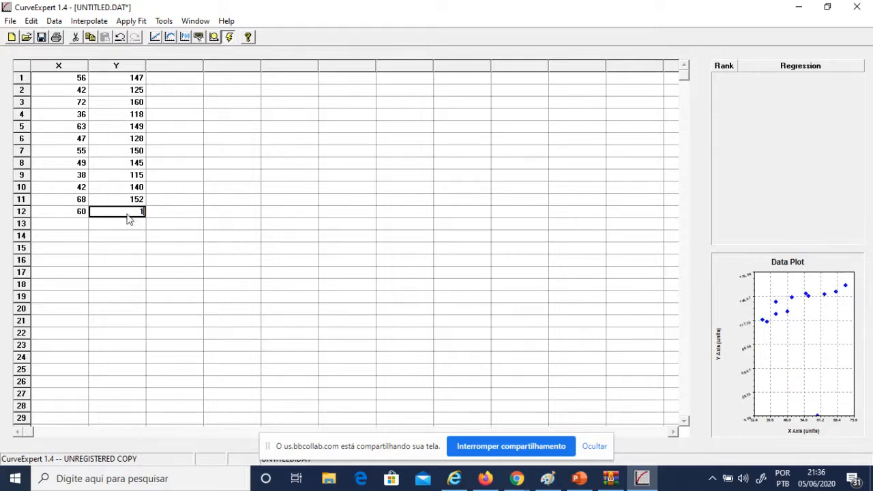
{"action": "type", "text": "55"}
{"action": "key", "text": "Return"}
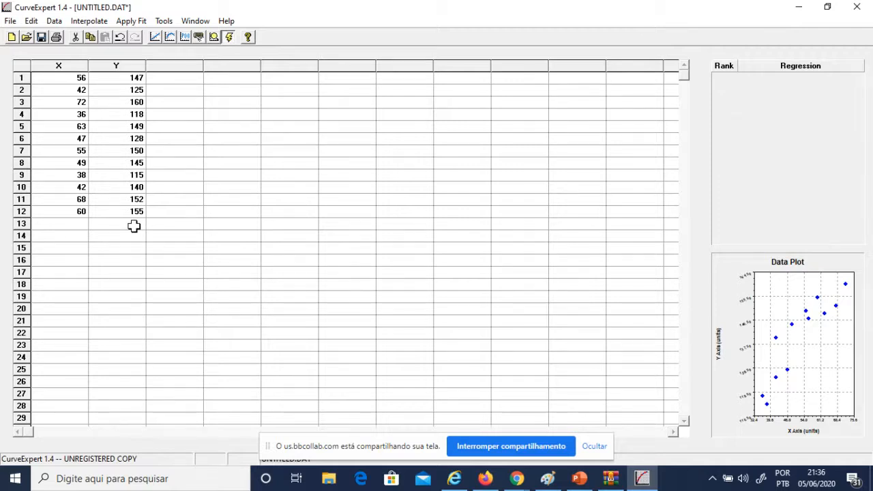
- Open the data plot in its own window to examine the scatter of the points, and close it
{"action": "double_click", "coordinate": [789, 302]}
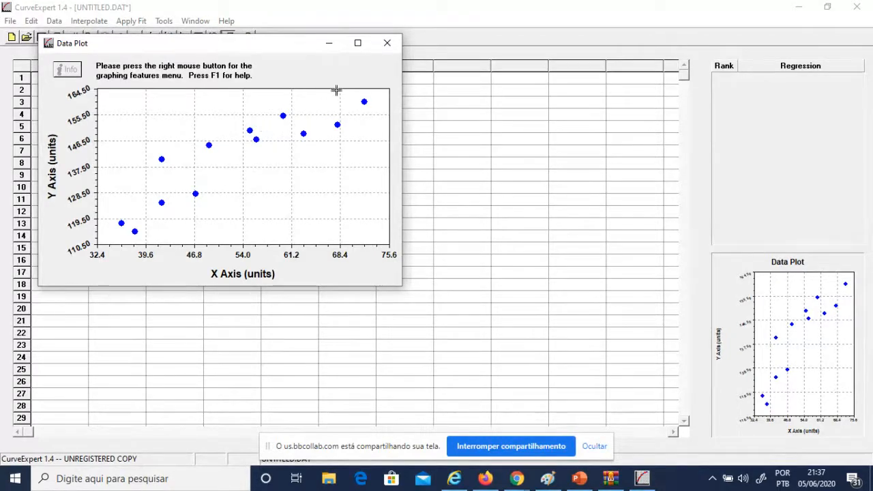
{"action": "left_click", "coordinate": [387, 43]}
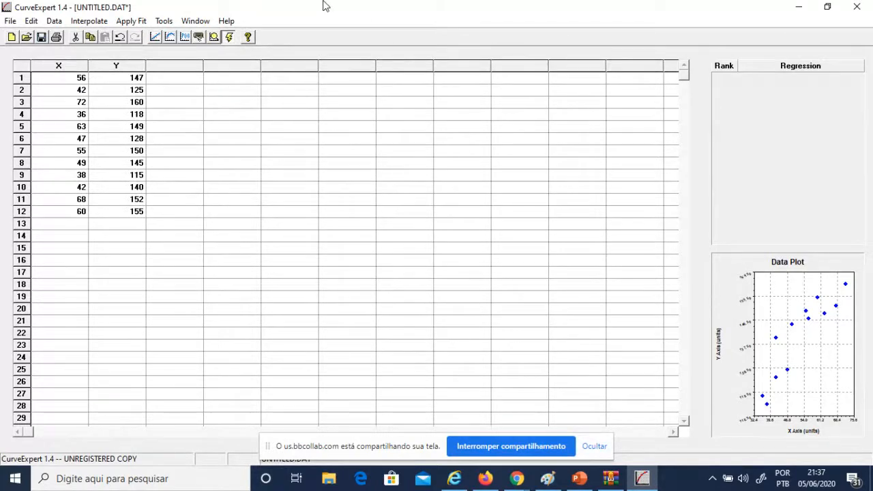
- Apply a Linear fit to the worksheet's X-Y data
{"action": "left_click", "coordinate": [164, 21]}
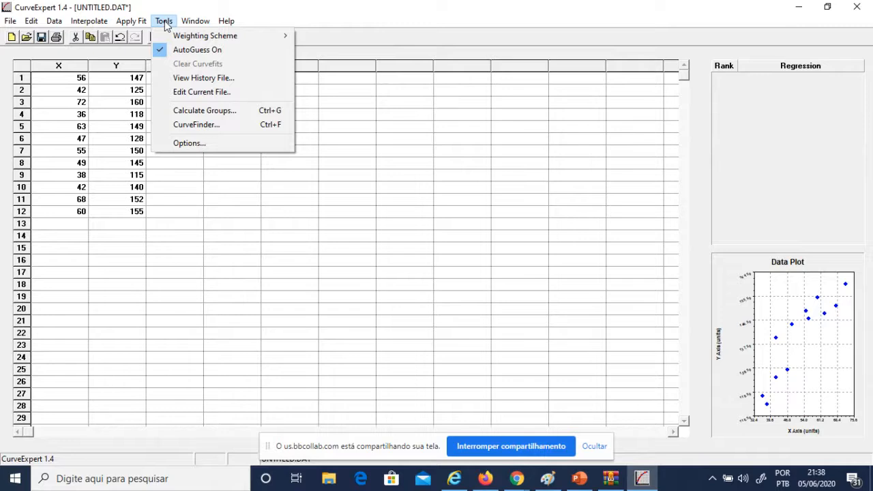
{"action": "mouse_move", "coordinate": [136, 25]}
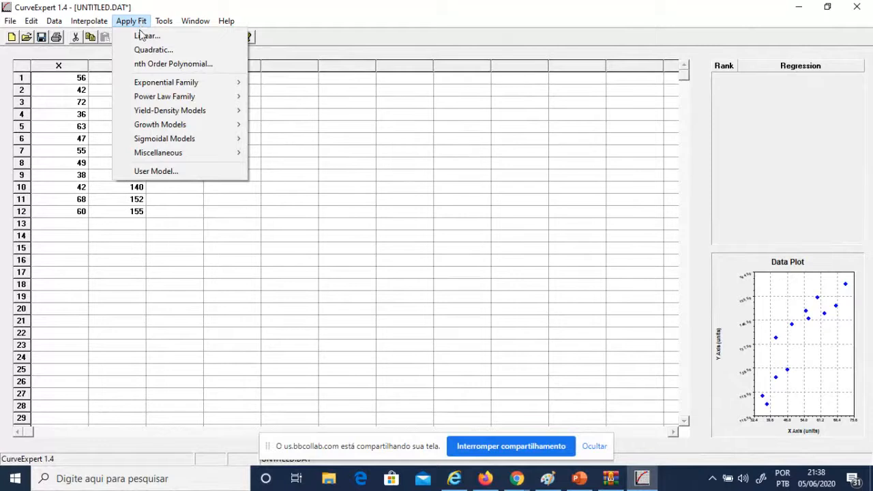
{"action": "left_click", "coordinate": [142, 36]}
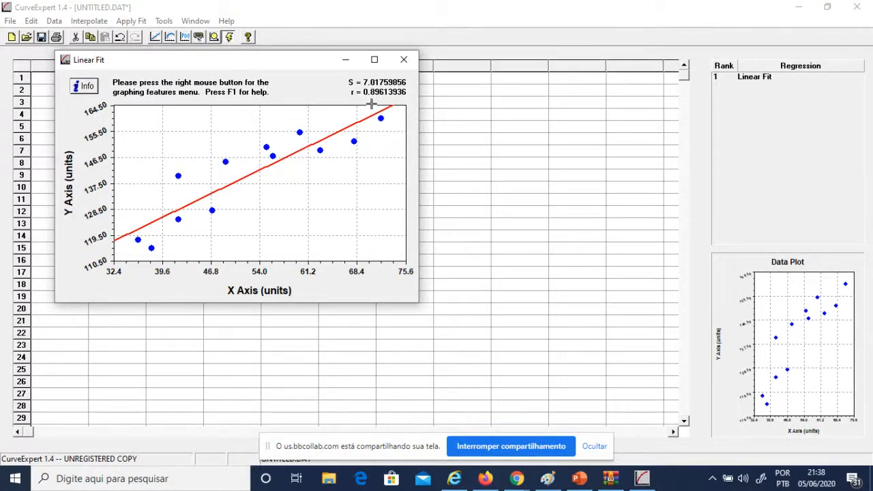
- Examine the linear fit's equation, coefficients, standard error and correlation coefficient, and close its graph window
{"action": "left_click", "coordinate": [86, 86]}
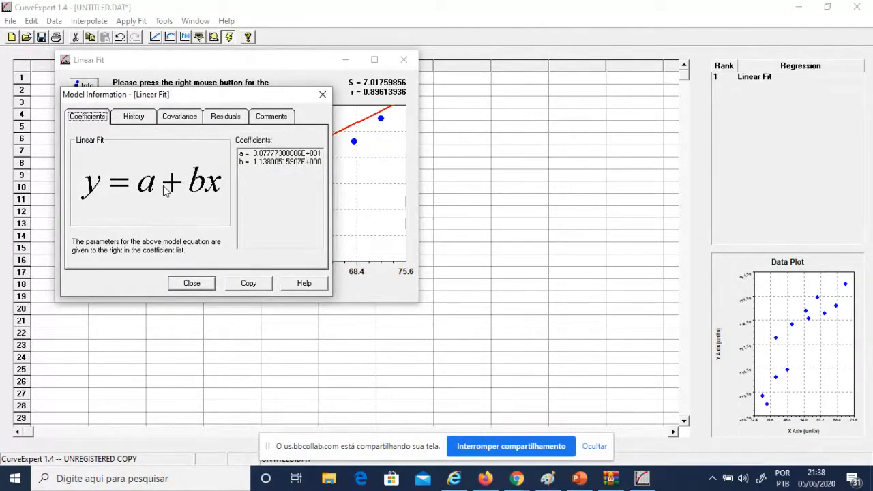
{"action": "left_click", "coordinate": [322, 94]}
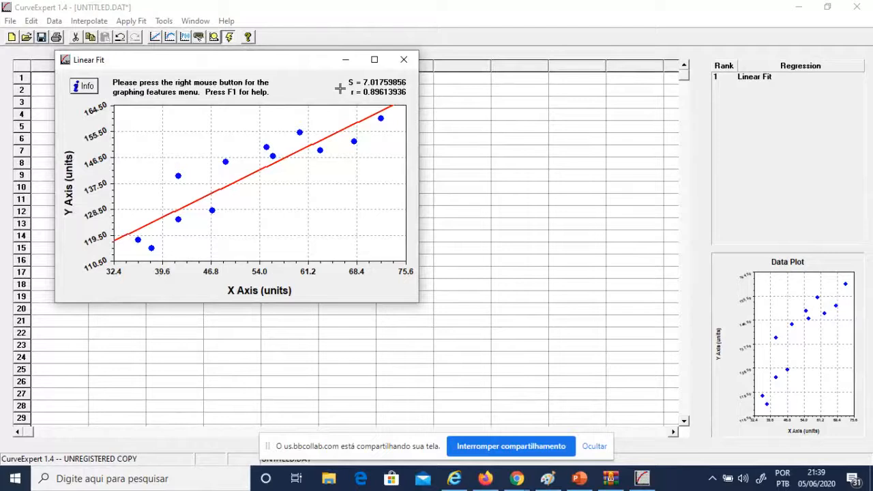
{"action": "left_click", "coordinate": [86, 89]}
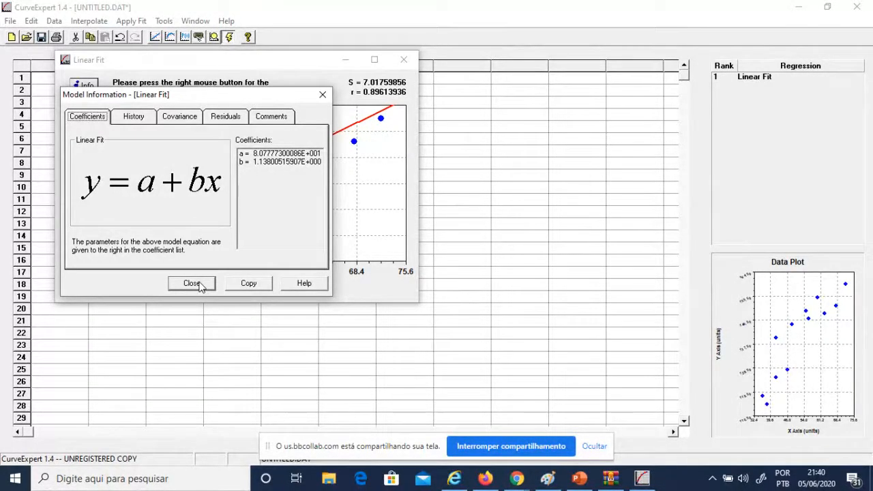
{"action": "left_click", "coordinate": [191, 283]}
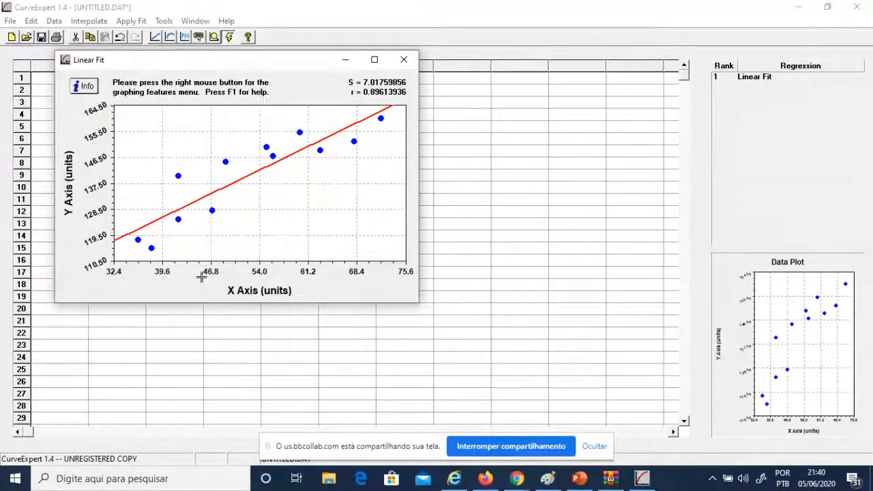
{"action": "left_click", "coordinate": [404, 61]}
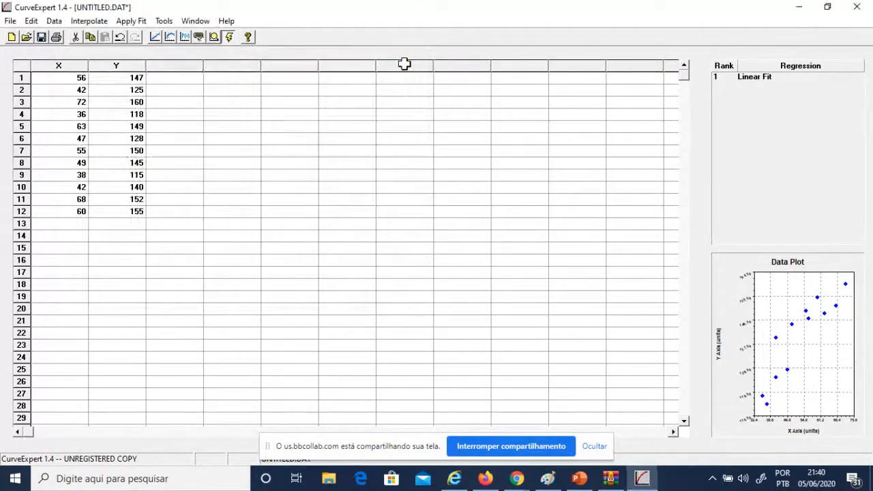
- Run CurveFinder on the data with all model families included and a maximum polynomial degree of 4
{"action": "left_click", "coordinate": [165, 21]}
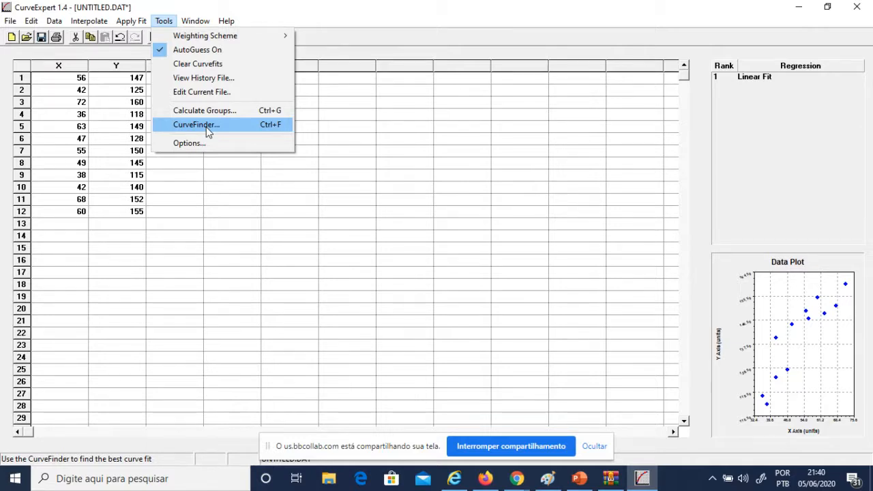
{"action": "left_click", "coordinate": [206, 127]}
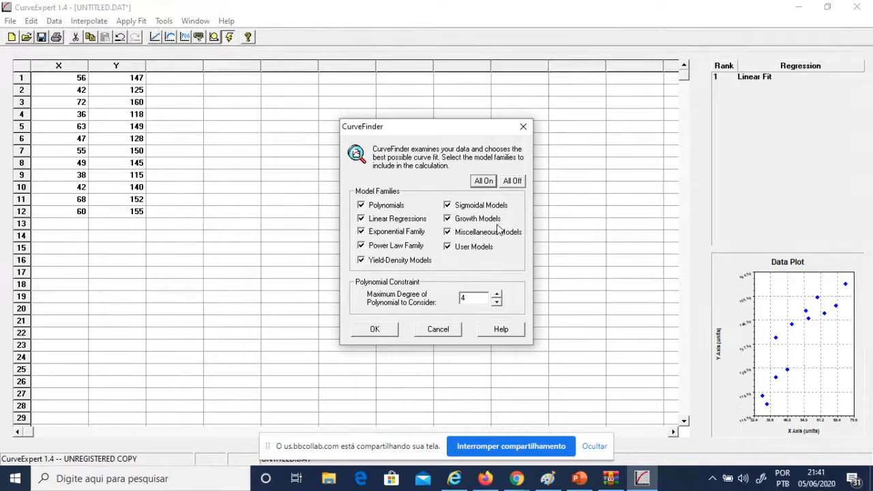
{"action": "left_click", "coordinate": [374, 330]}
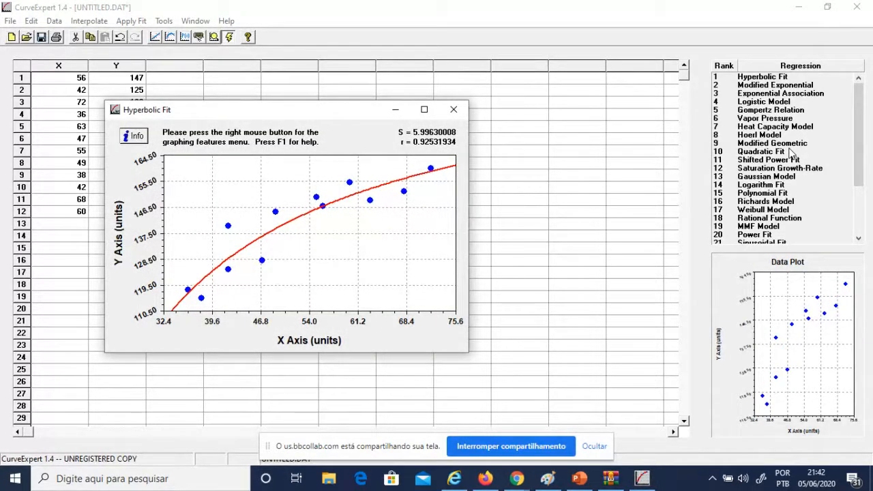
- Look through the whole ranked regression list and select the Hyperbolic Fit to preview its curve
{"action": "left_click", "coordinate": [859, 156]}
{"action": "left_click_drag", "start_coordinate": [859, 160], "coordinate": [861, 218]}
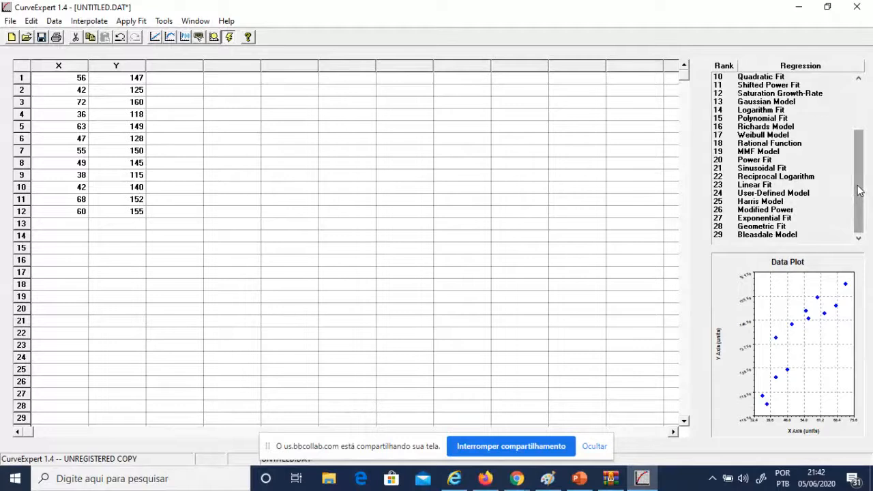
{"action": "left_click_drag", "start_coordinate": [858, 189], "coordinate": [855, 139]}
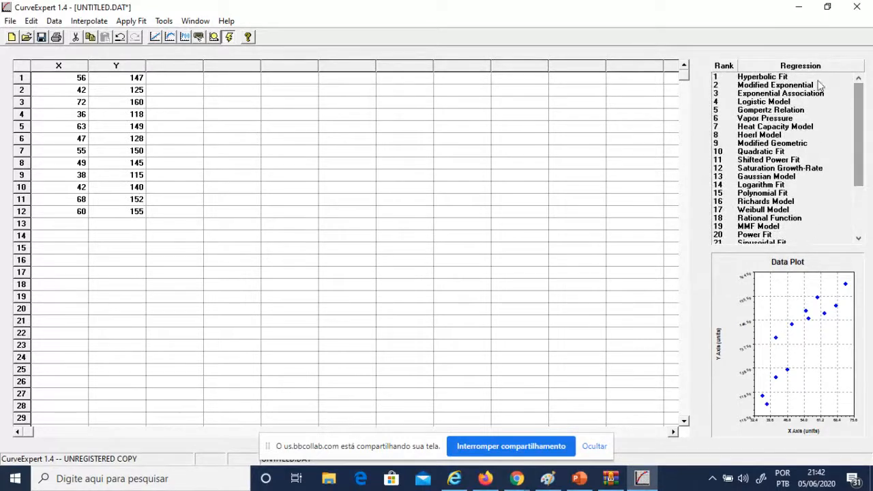
{"action": "left_click", "coordinate": [775, 80]}
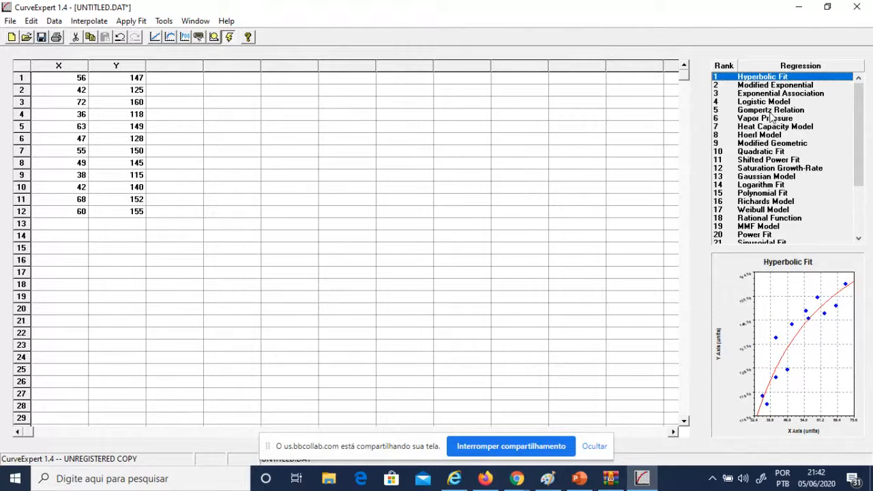
- Open the Hyperbolic Fit graph, examine its model equation and coefficients, and close it
{"action": "double_click", "coordinate": [767, 80]}
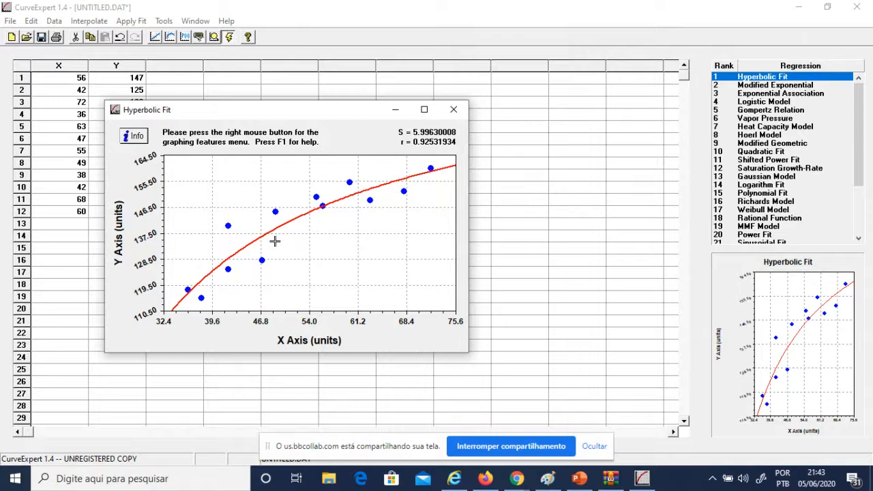
{"action": "left_click", "coordinate": [135, 137]}
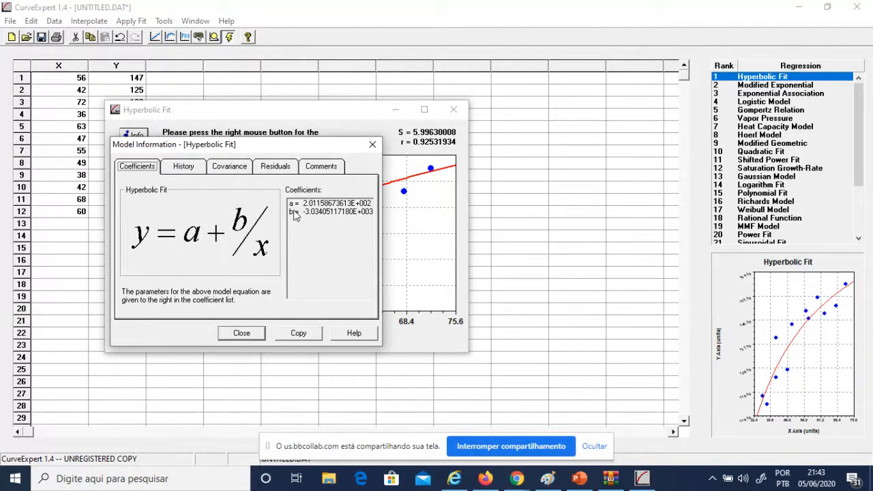
{"action": "left_click", "coordinate": [373, 146]}
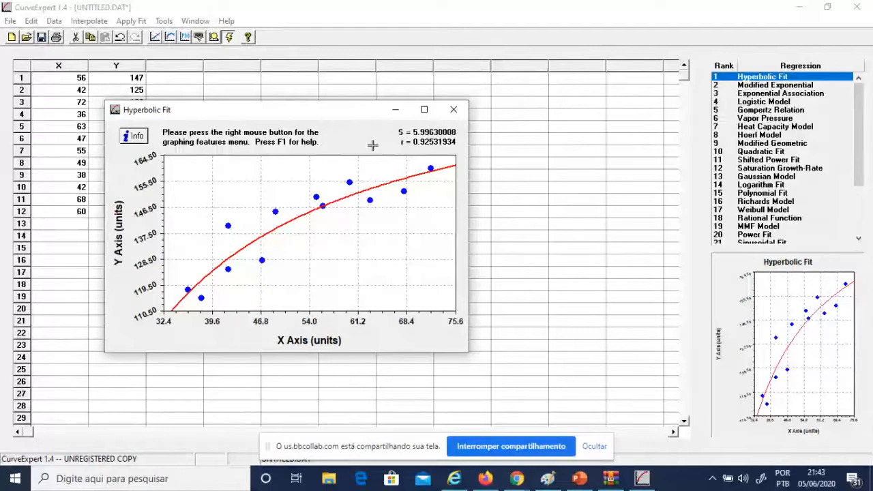
{"action": "left_click", "coordinate": [455, 110]}
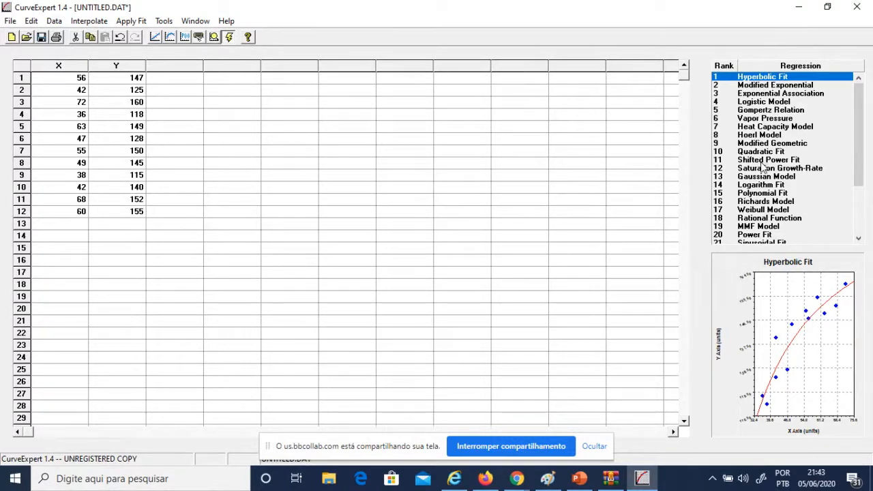
- Find the Linear Fit in the ranked regression list and select it to preview its line over the data points
{"action": "left_click", "coordinate": [858, 238]}
{"action": "left_click", "coordinate": [858, 238]}
{"action": "left_click", "coordinate": [858, 238]}
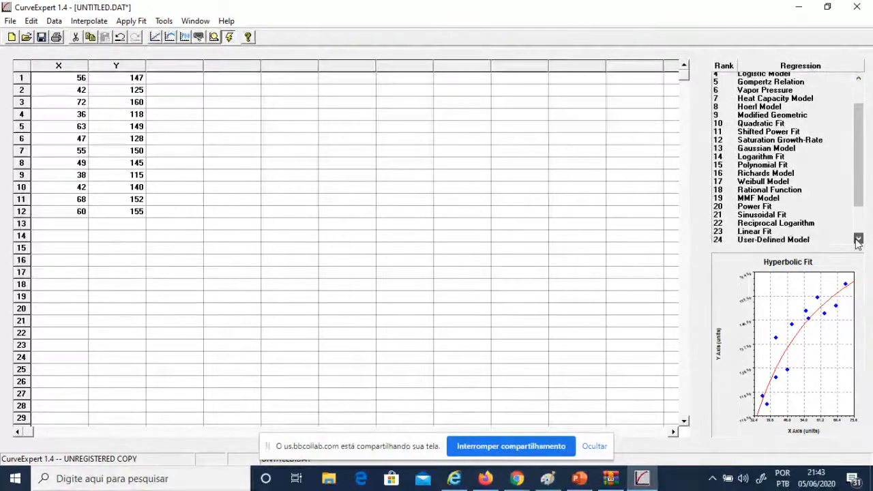
{"action": "scroll", "coordinate": [809, 233], "scroll_direction": "down", "scroll_amount": 1}
{"action": "left_click", "coordinate": [768, 211]}
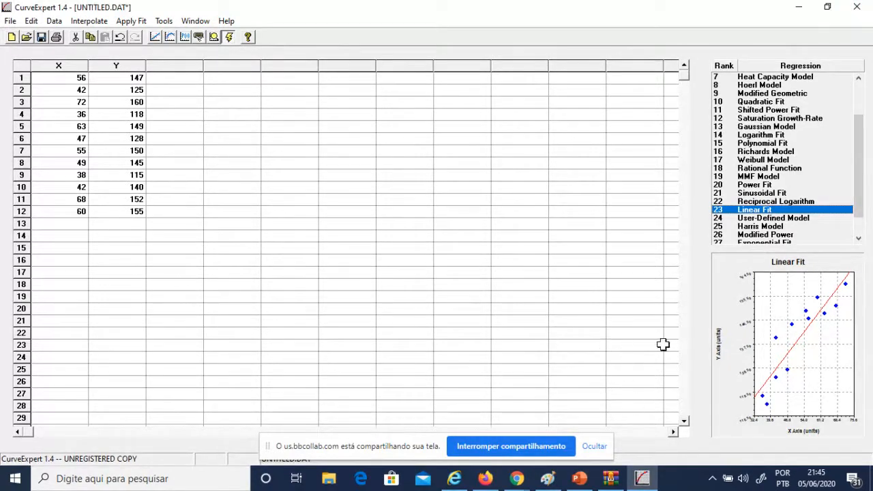
{"action": "left_click", "coordinate": [496, 447]}
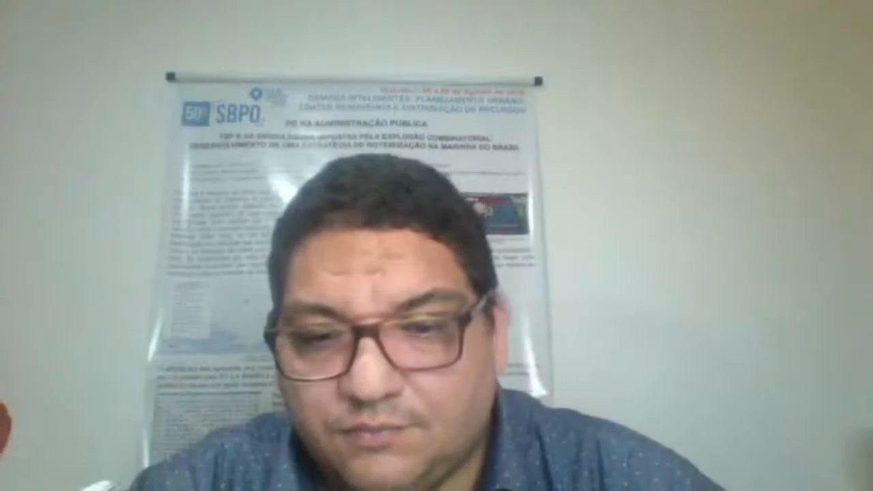